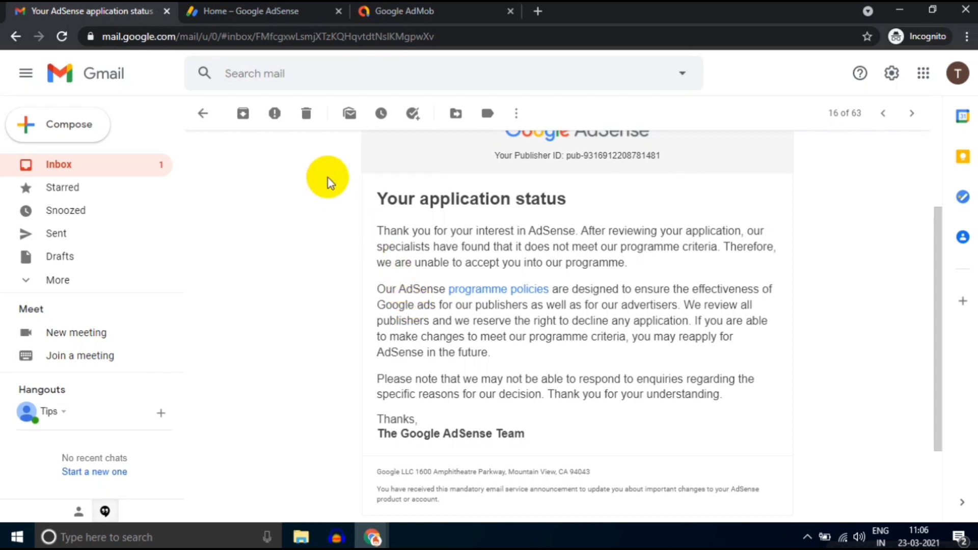
# - Switch to Google AdSense and examine the home page's site connection instructions, site URL and AdSense code
pyautogui.click(275, 11)
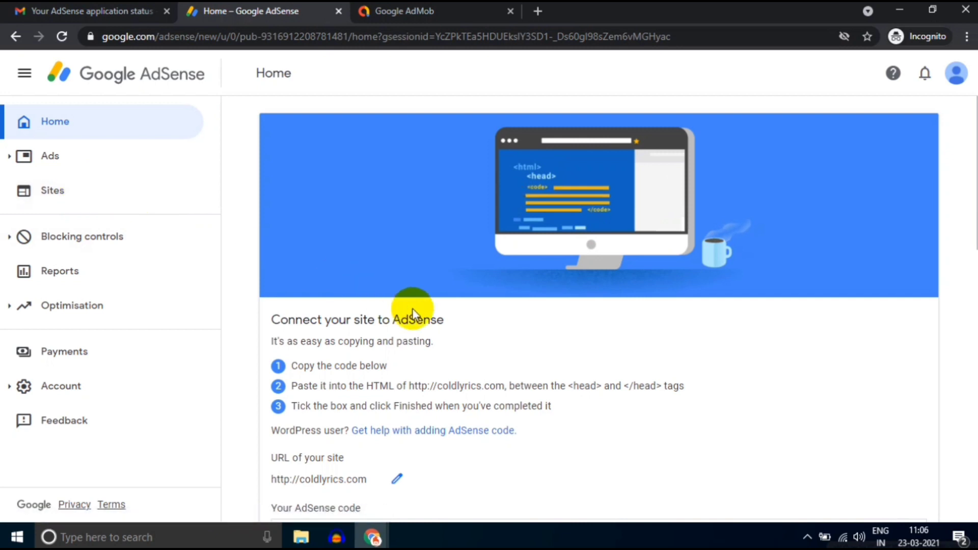
pyautogui.scroll(-2, 414, 314)
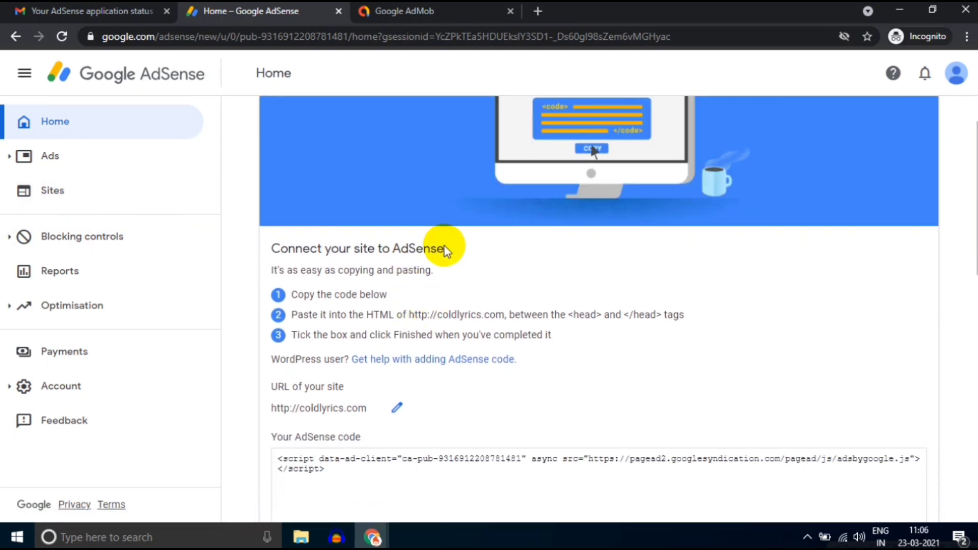
pyautogui.scroll(2, 495, 268)
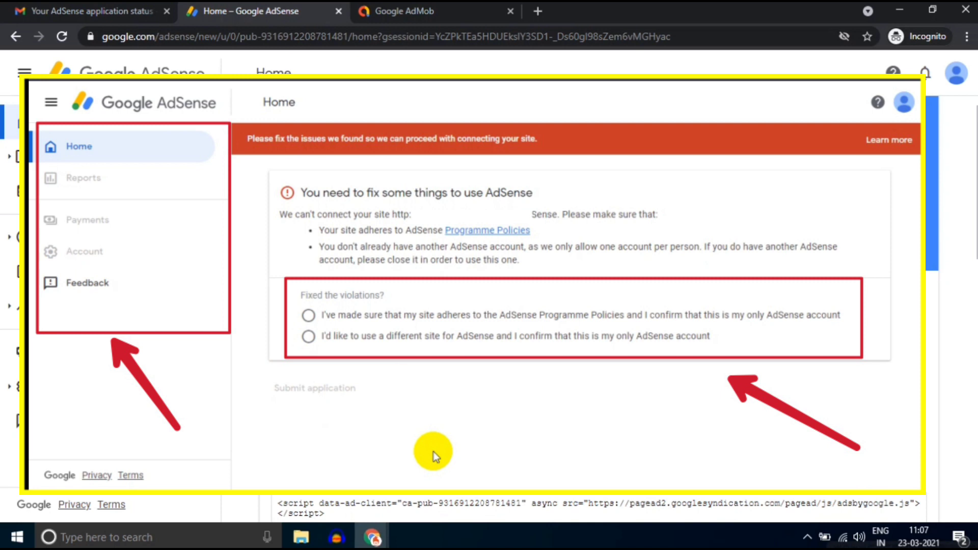
pyautogui.scroll(-2, 602, 306)
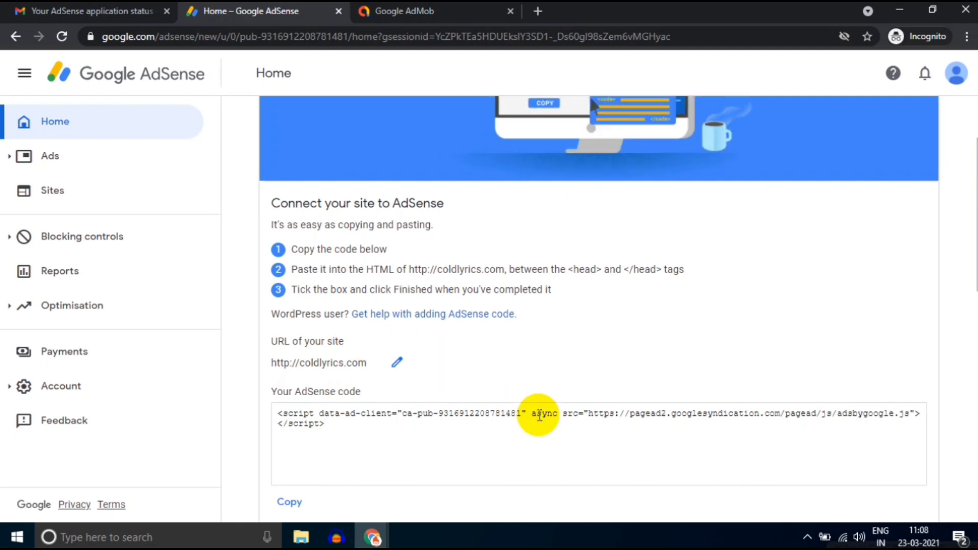
pyautogui.scroll(-2, 548, 416)
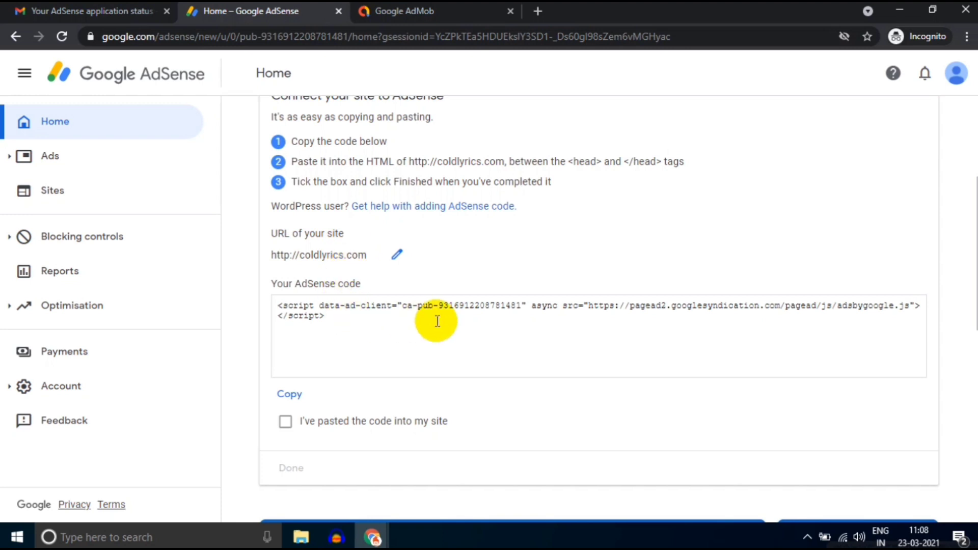
pyautogui.scroll(4, 437, 324)
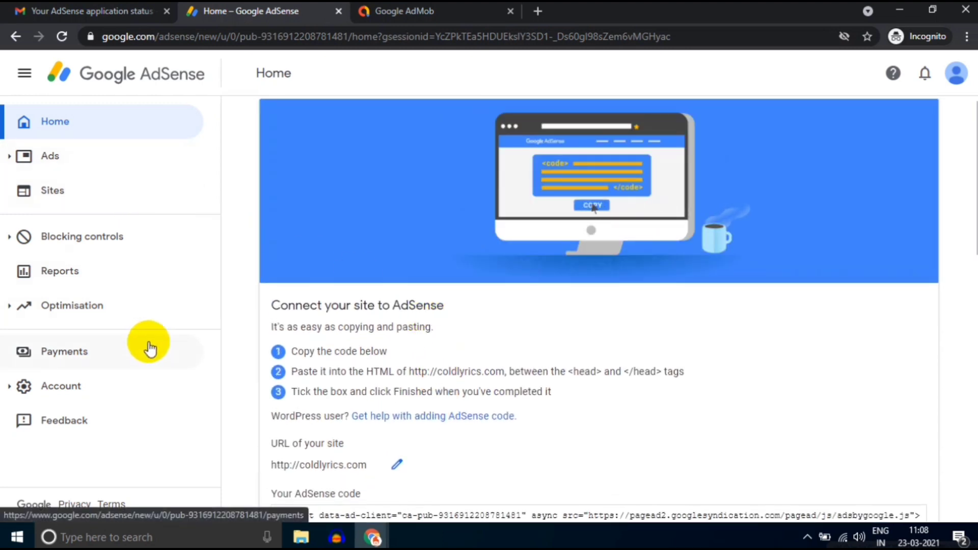
pyautogui.scroll(-3, 375, 313)
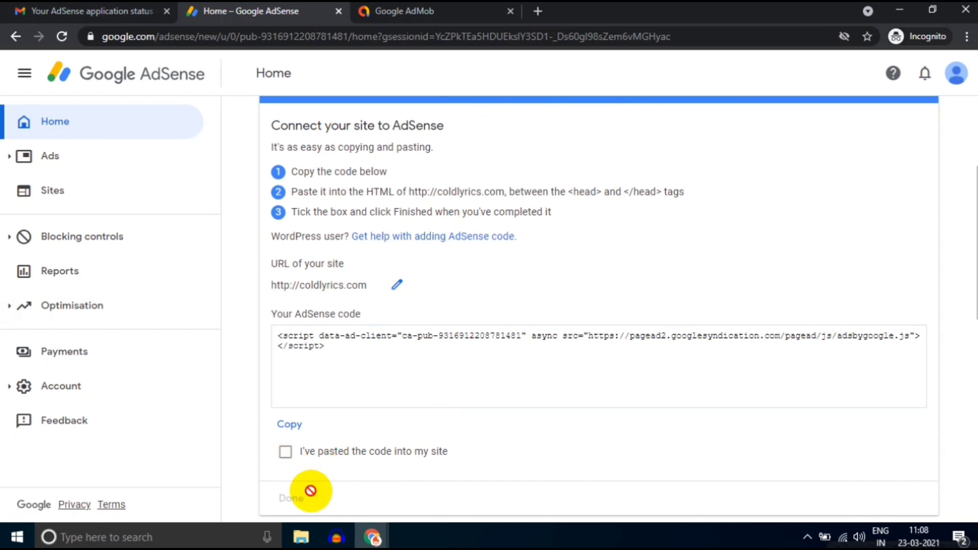
pyautogui.scroll(1, 393, 396)
pyautogui.scroll(3, 394, 397)
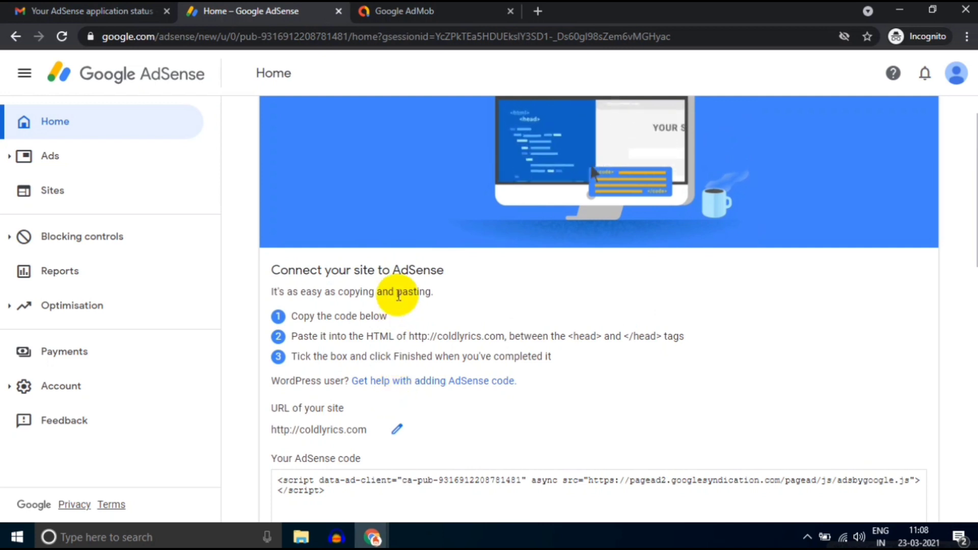
# - Compare the Google AdMob home page and its account approval notice with the AdSense home page
pyautogui.click(403, 8)
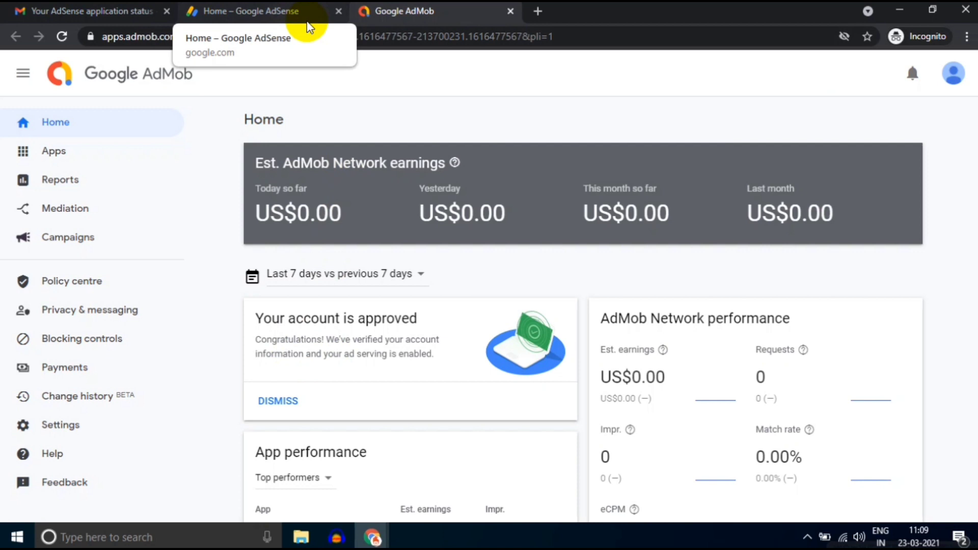
pyautogui.click(259, 16)
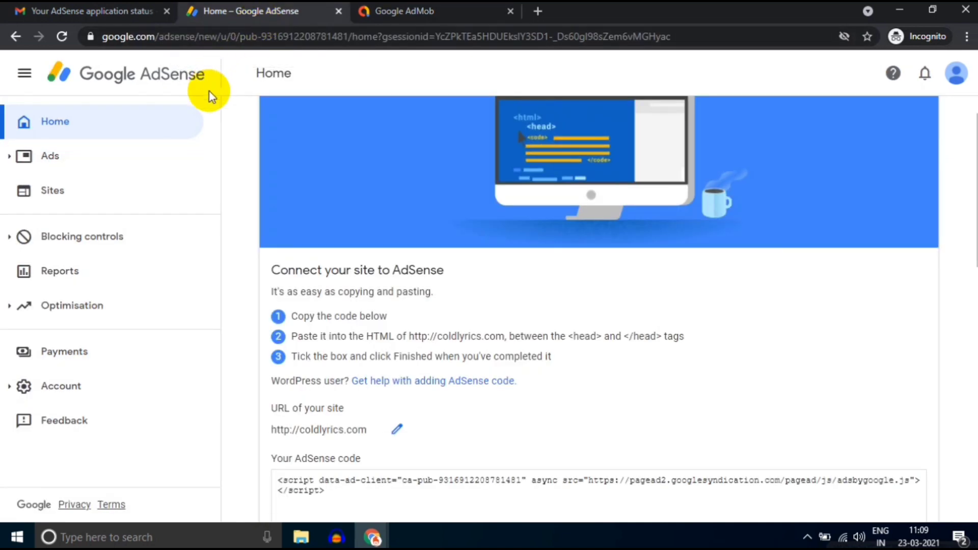
pyautogui.click(380, 15)
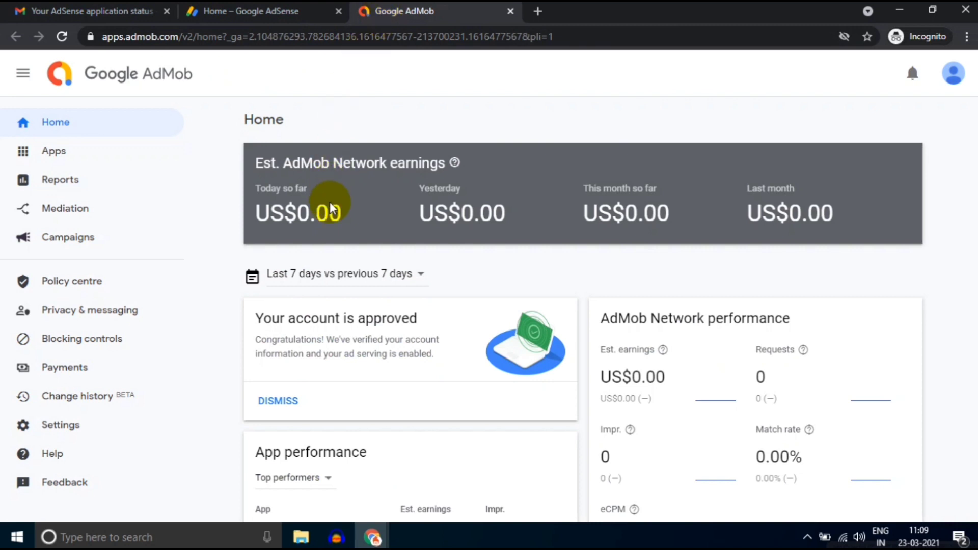
# - Return to AdSense, open the Sites list, and view the form for adding a new site without submitting it
pyautogui.click(252, 5)
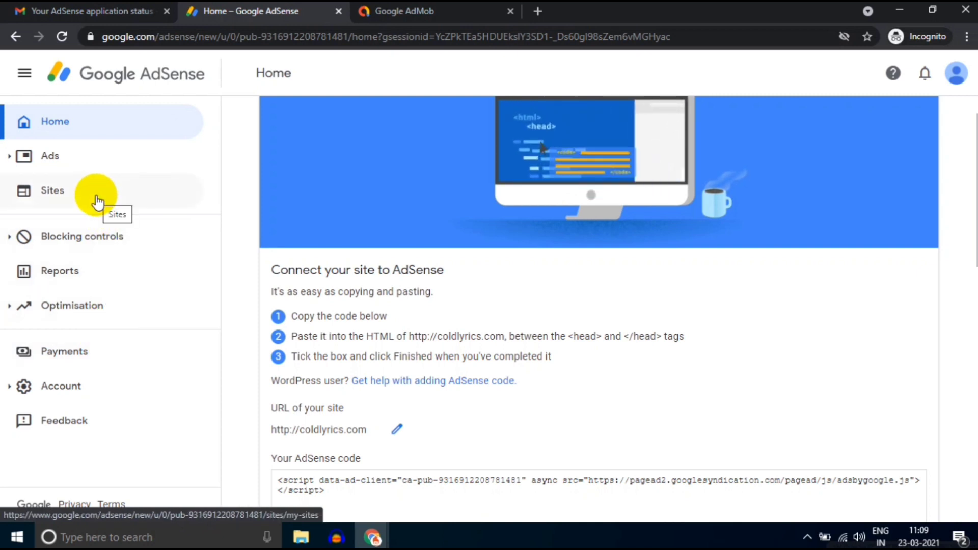
pyautogui.click(43, 195)
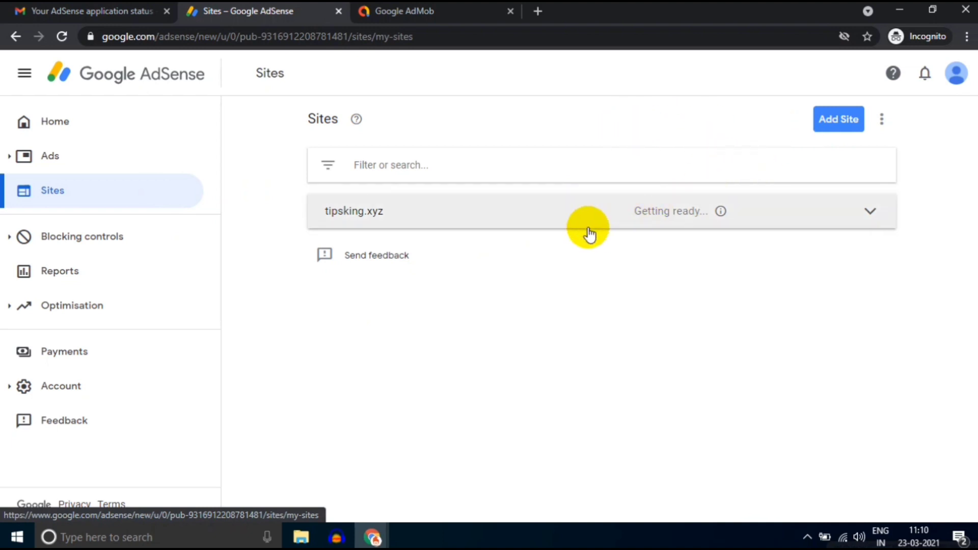
pyautogui.click(829, 125)
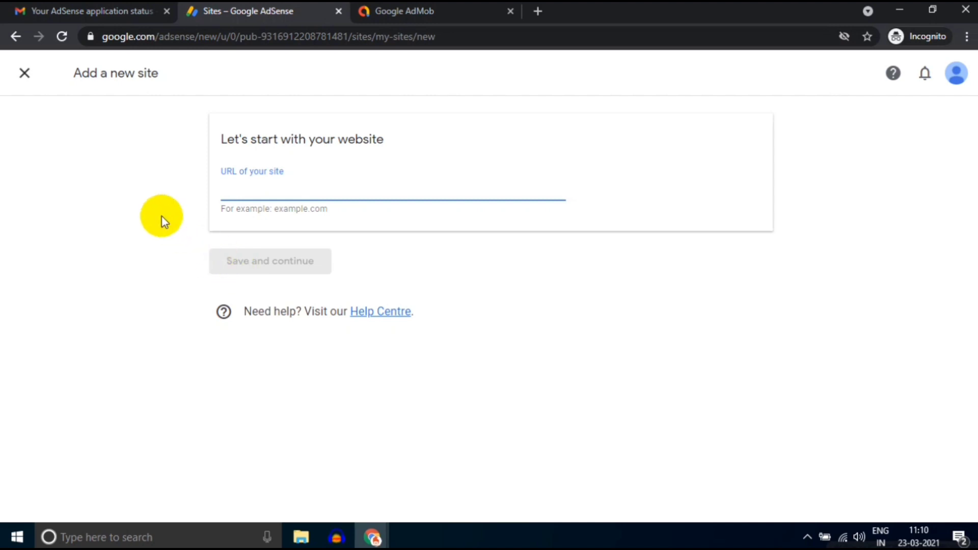
pyautogui.click(14, 77)
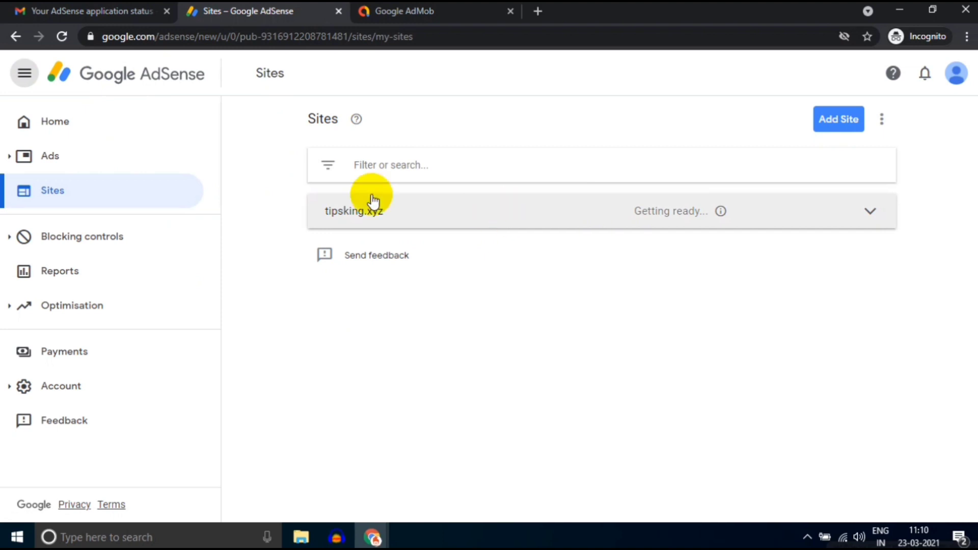
# - Review the AdSense code section on the home page, and return to the Sites list to check the listed site's status
pyautogui.click(105, 124)
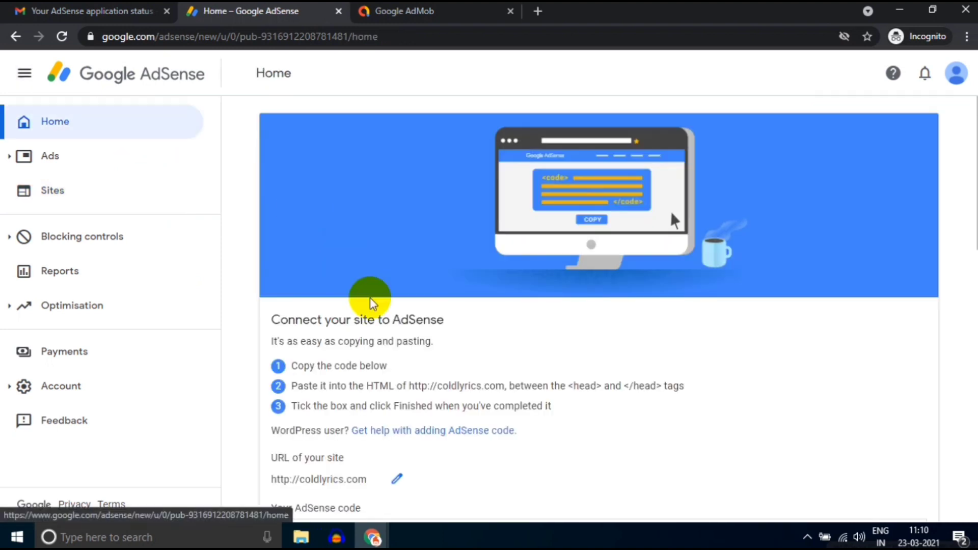
pyautogui.scroll(-2, 383, 326)
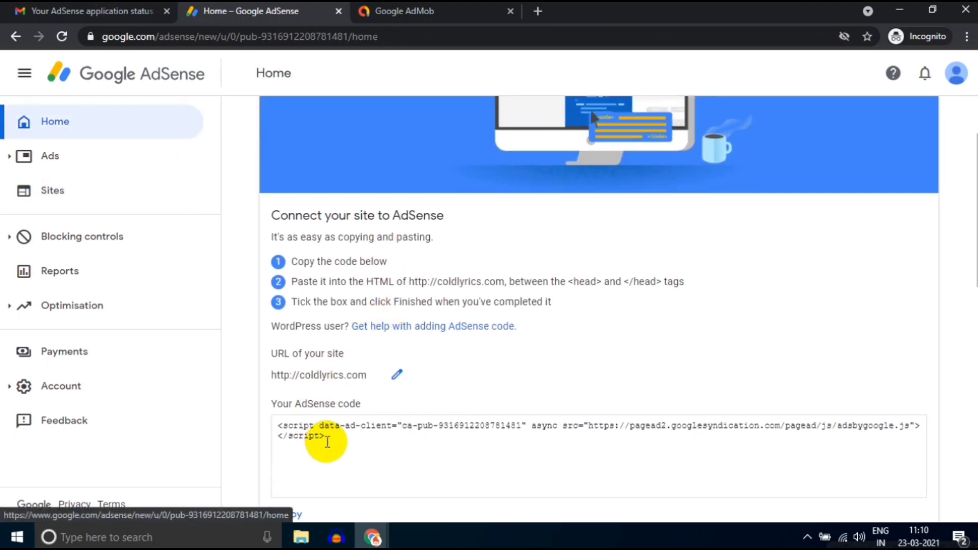
pyautogui.scroll(-1, 324, 443)
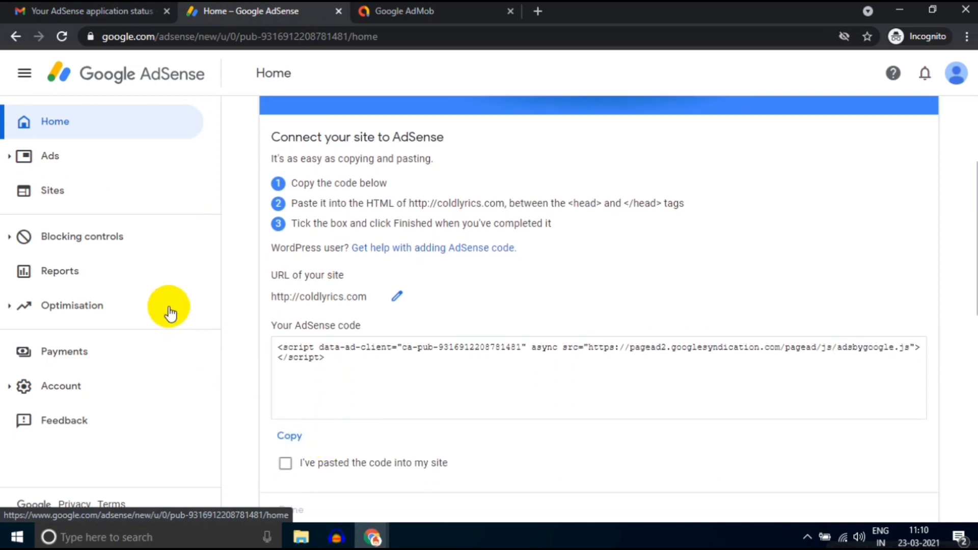
pyautogui.click(134, 202)
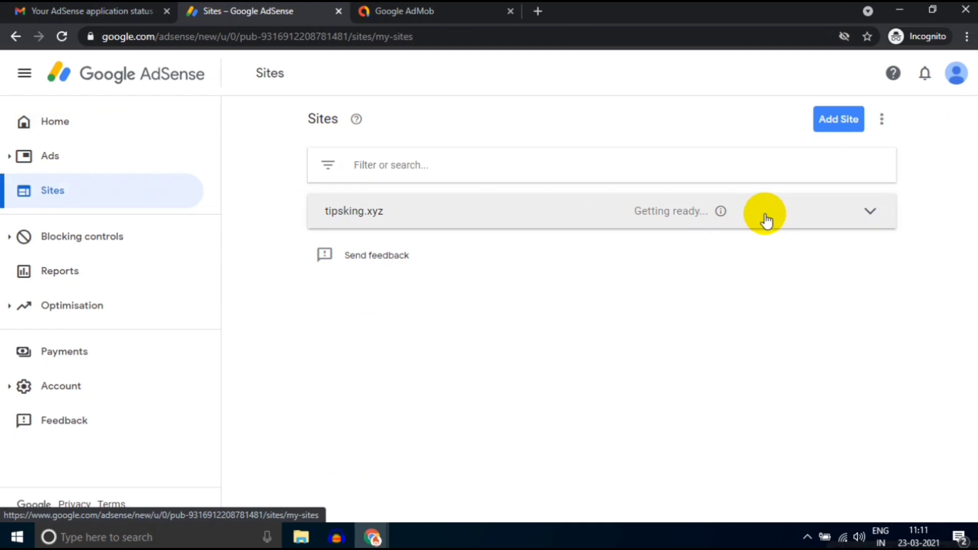
# - Examine the whole AdSense home page, from the connection instructions down to the estimated earnings and balance cards
pyautogui.click(101, 121)
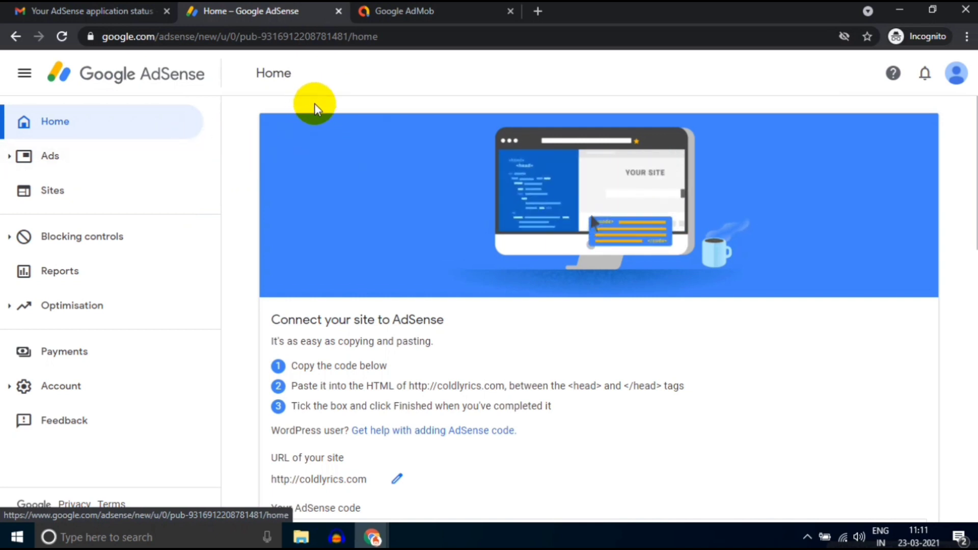
pyautogui.scroll(-3, 314, 103)
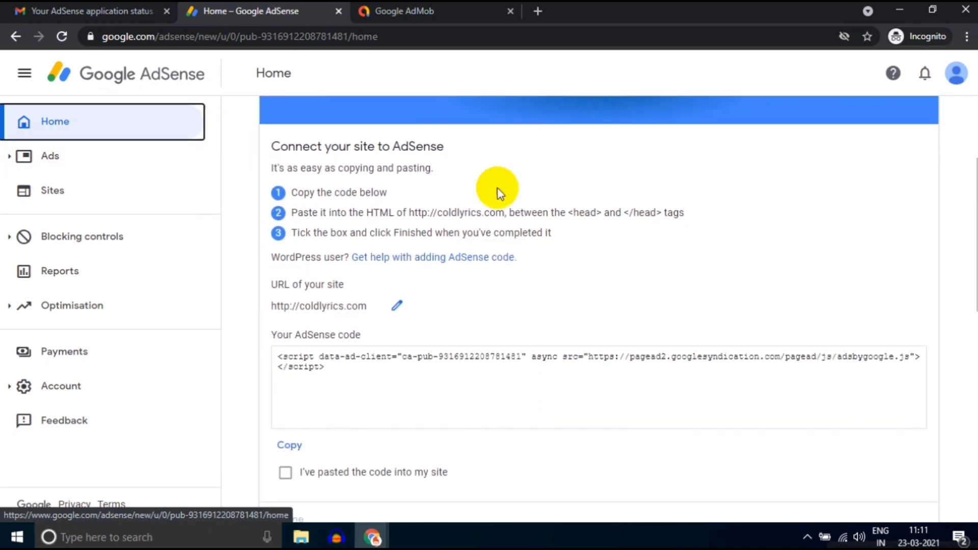
pyautogui.scroll(-4, 521, 197)
pyautogui.scroll(5, 521, 197)
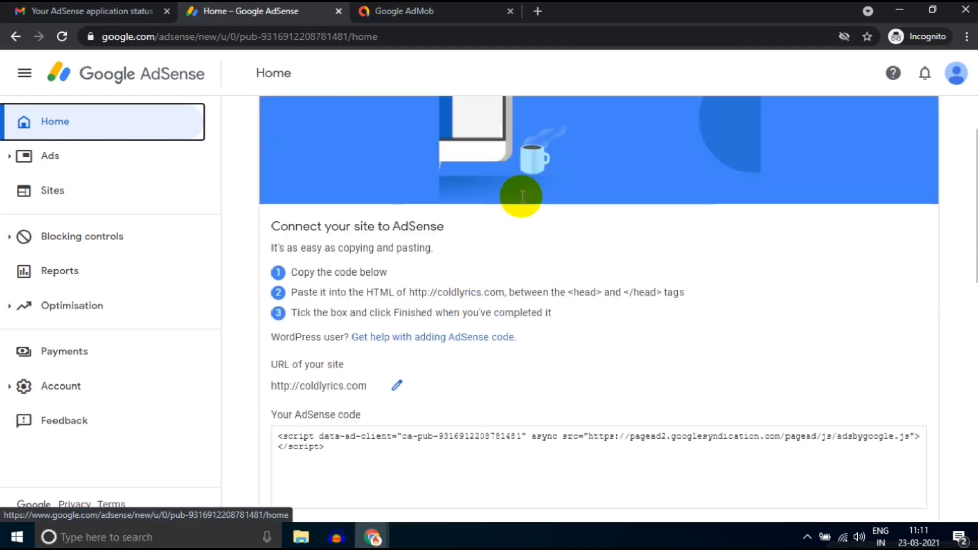
pyautogui.scroll(2, 521, 197)
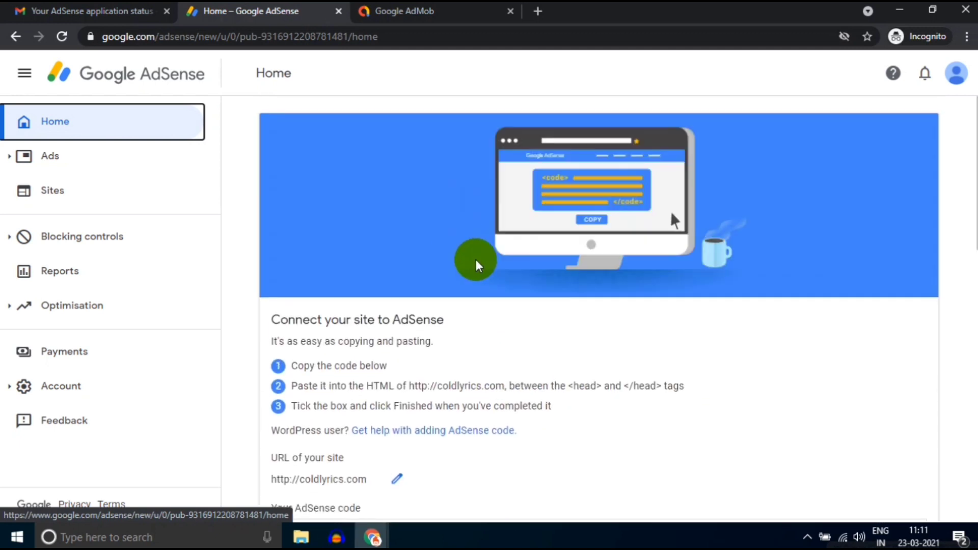
pyautogui.scroll(-2, 539, 320)
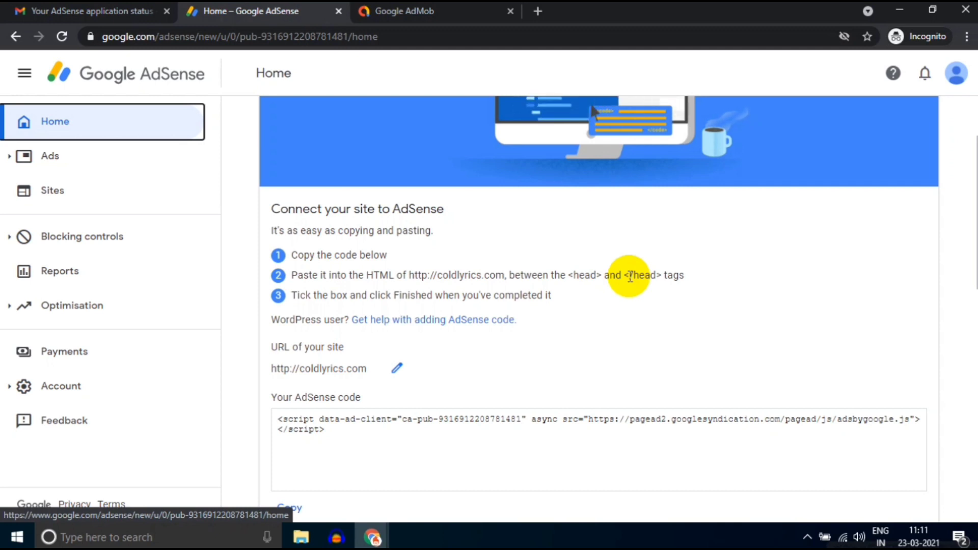
pyautogui.scroll(-5, 631, 267)
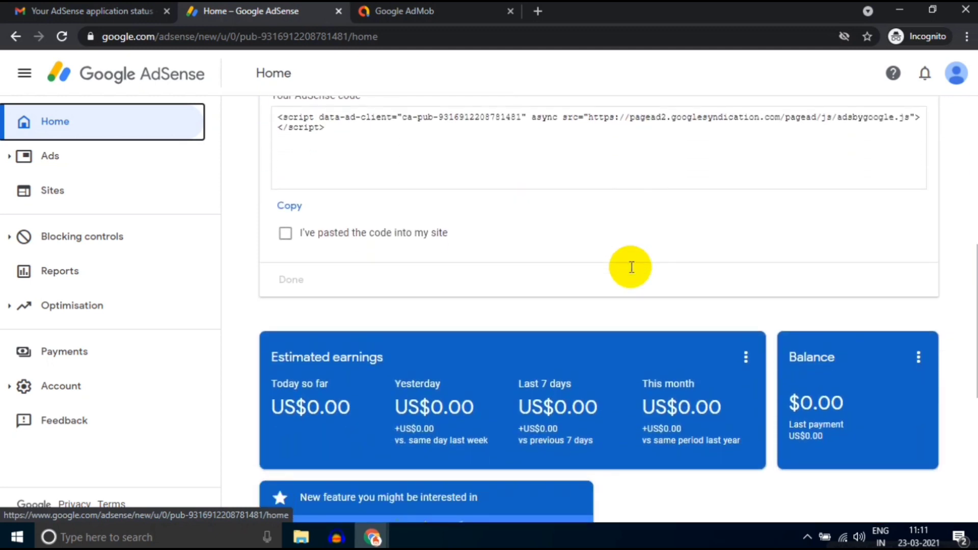
pyautogui.scroll(-3, 631, 267)
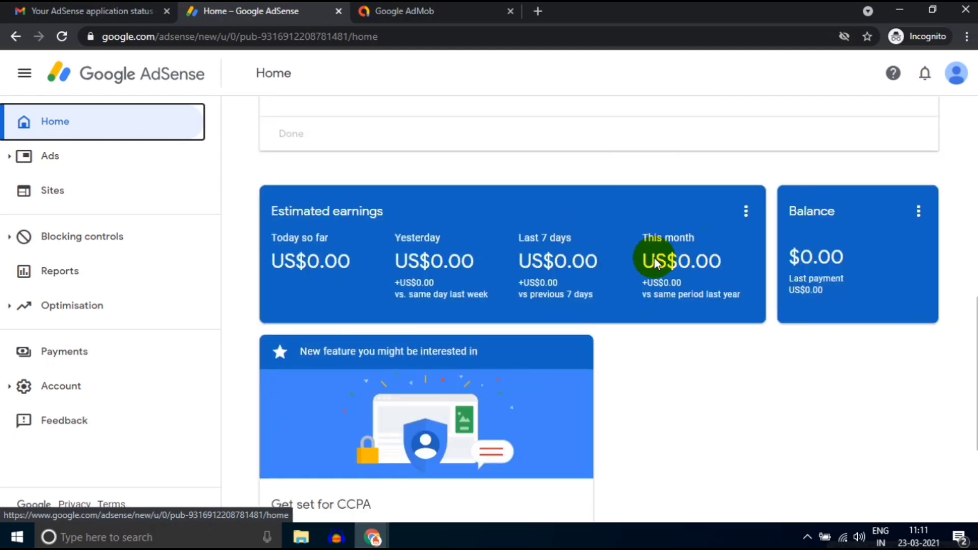
pyautogui.scroll(6, 655, 261)
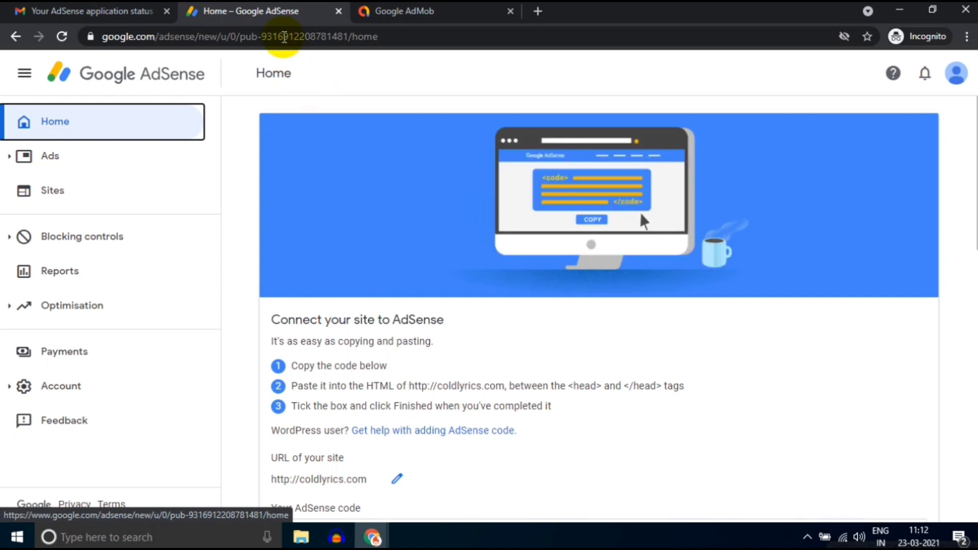
# - Select the AdSense home page's web address, and view the Google AdMob home page again
pyautogui.click(282, 37)
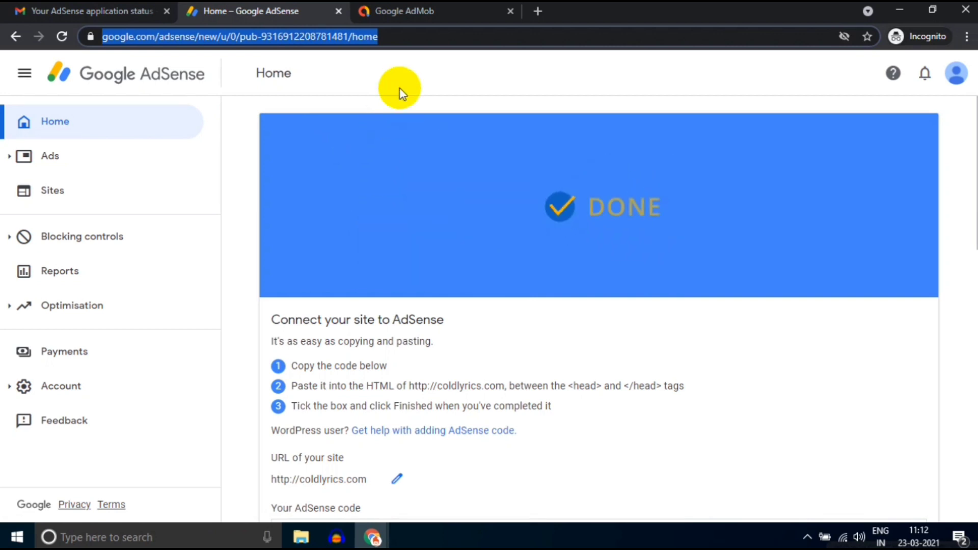
pyautogui.click(413, 15)
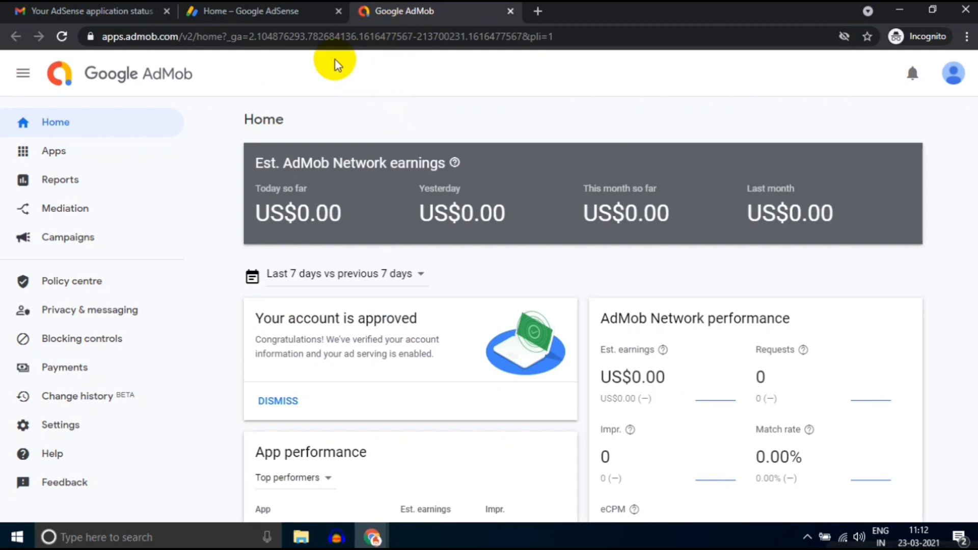
# - Return to AdSense, check the site URL in the connection section, and open the Sites list
pyautogui.click(268, 10)
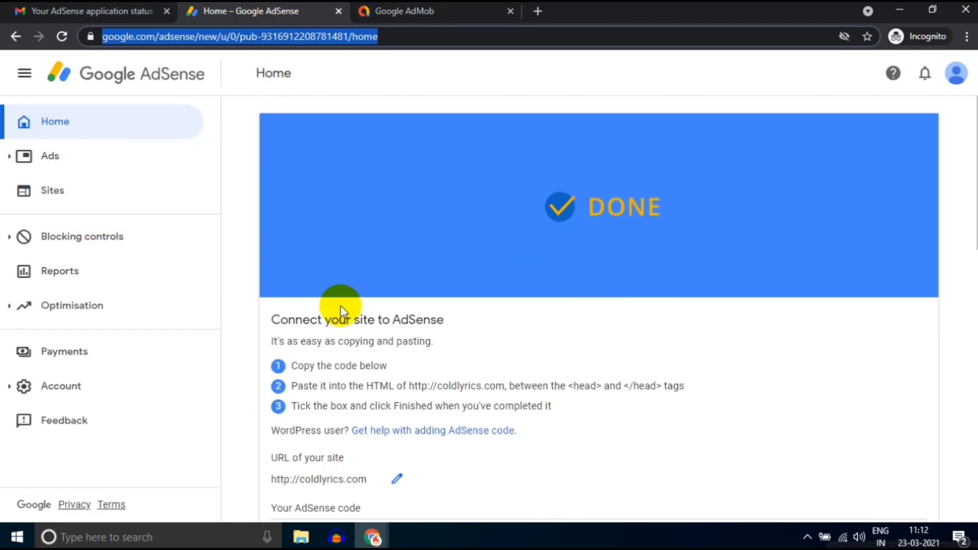
pyautogui.scroll(-3, 341, 306)
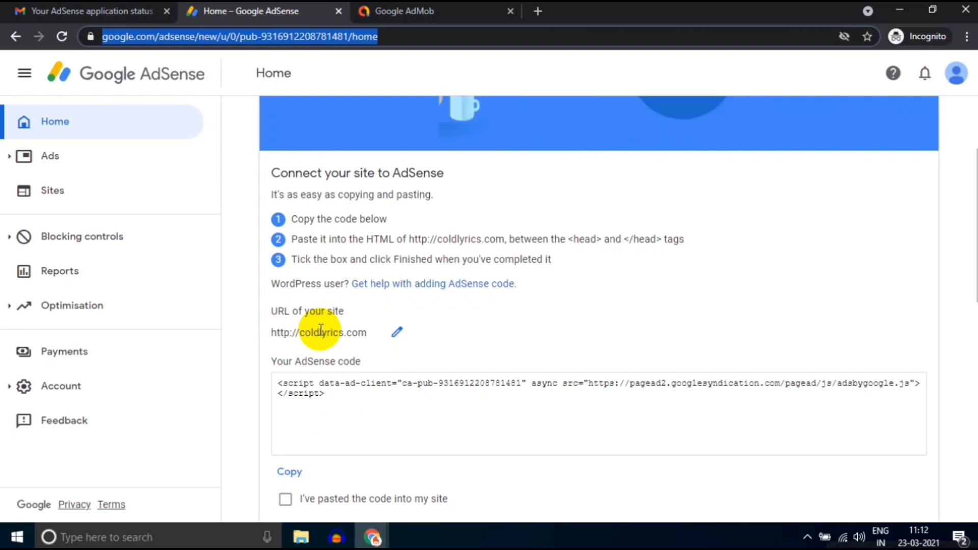
pyautogui.click(104, 198)
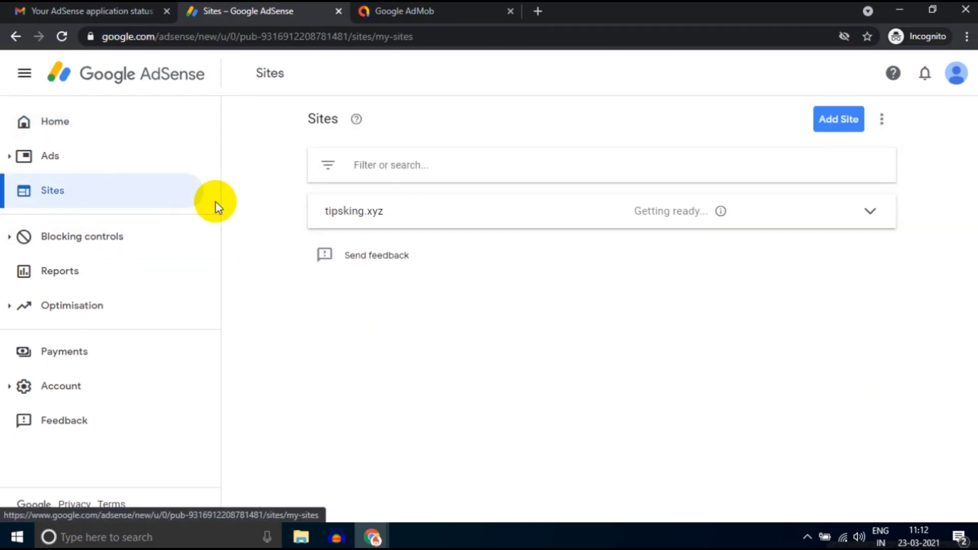